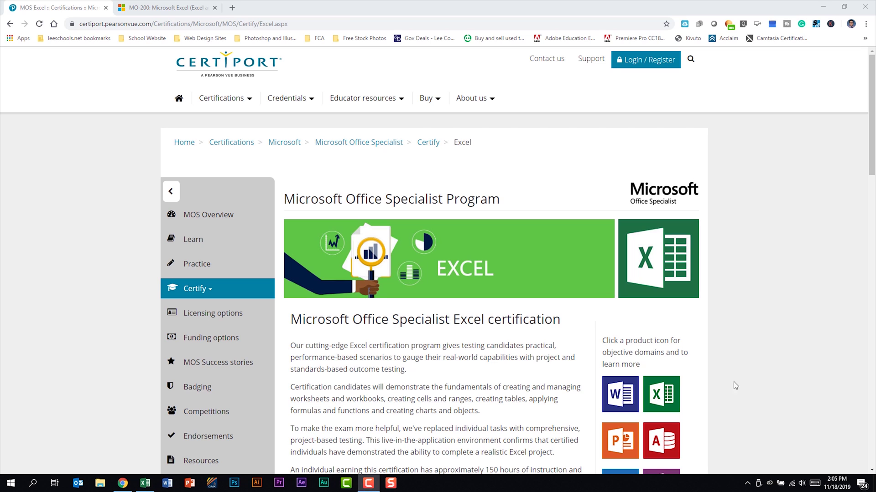
Step: Download the Excel Associate (MO-200) exam objectives PDF from Certiport and open it
scroll(459, 354, "down", 6)
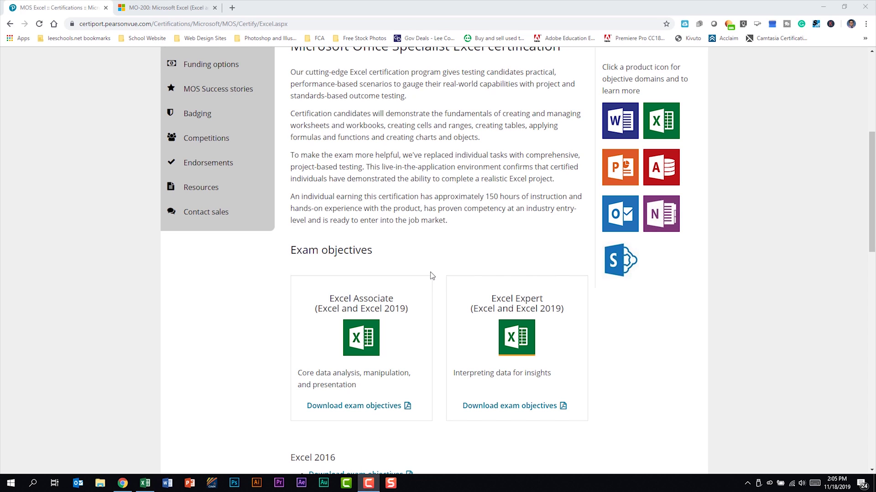
left_click(381, 396)
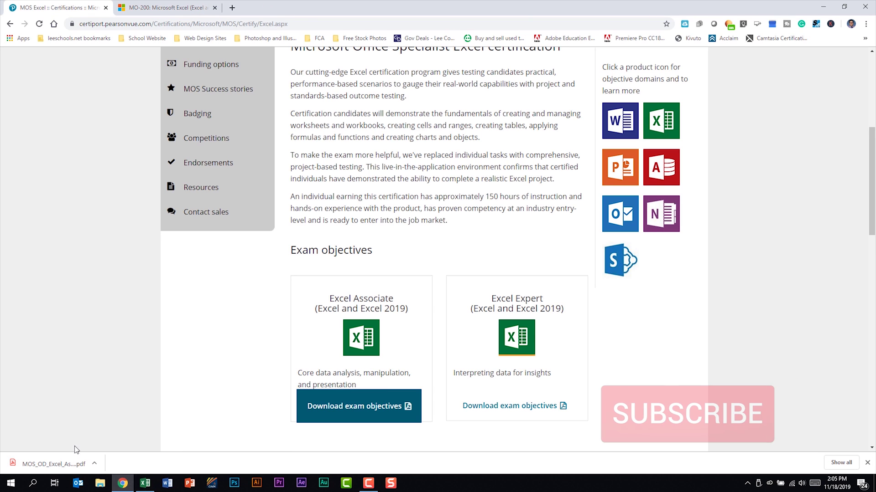
left_click(53, 461)
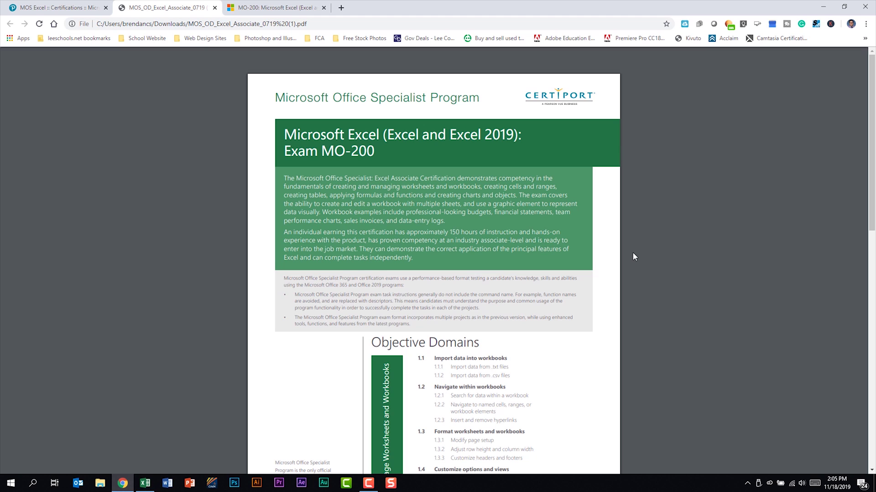
Step: Scroll through the objectives PDF covering Manage Data Cells and Ranges, Formulas and Functions, and Charts
scroll(634, 258, "down", 10)
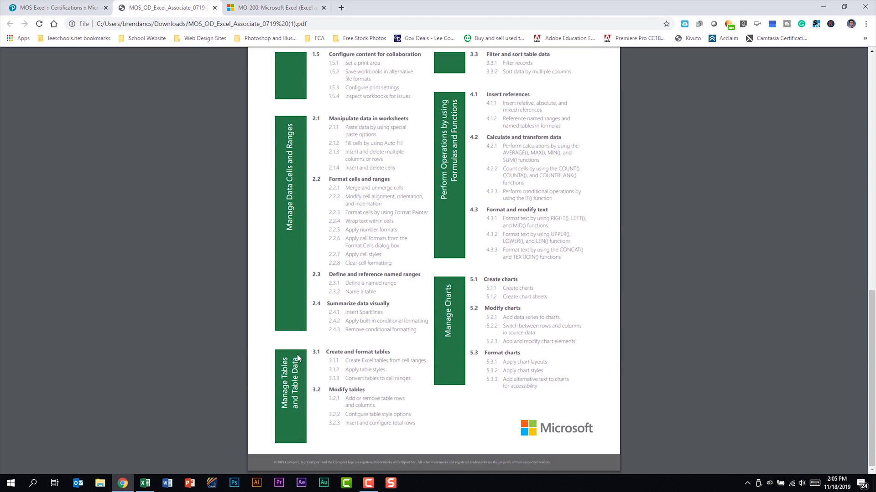
scroll(297, 359, "up", 2)
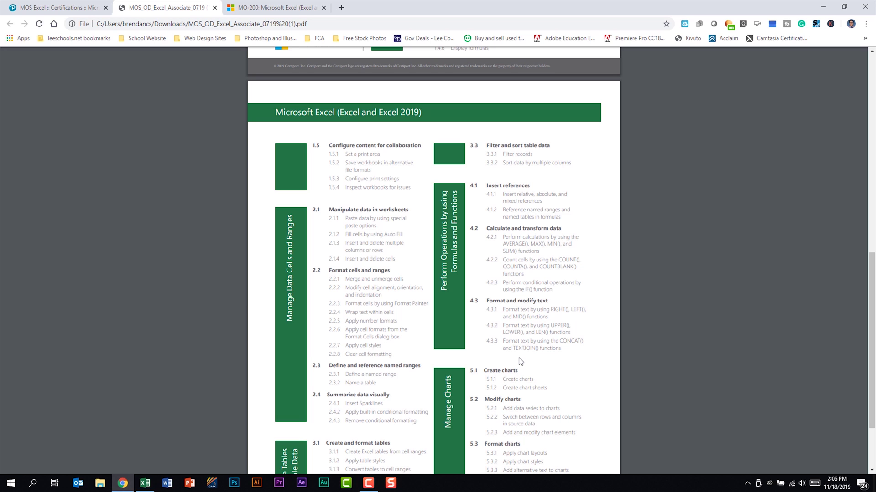
left_click(279, 8)
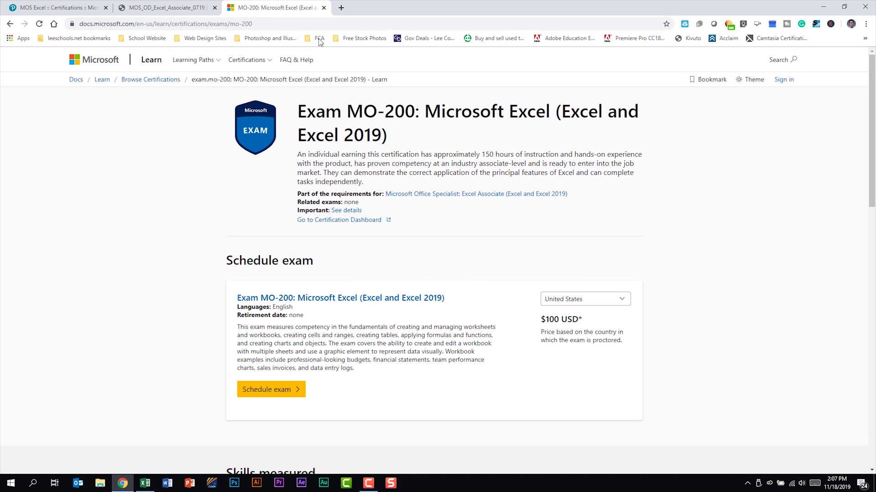
scroll(484, 271, "down", 7)
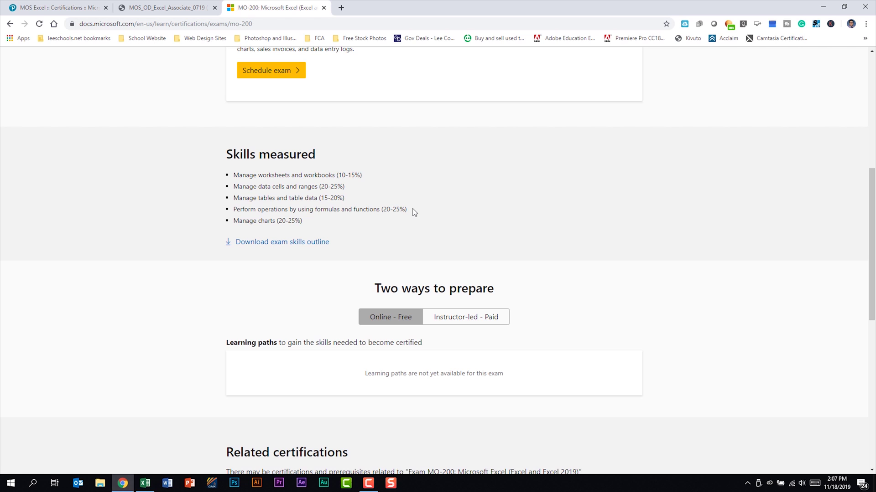
Step: Open the MO-200 exam skills outline PDF and scroll through its Skills Measured sections
left_click(322, 247)
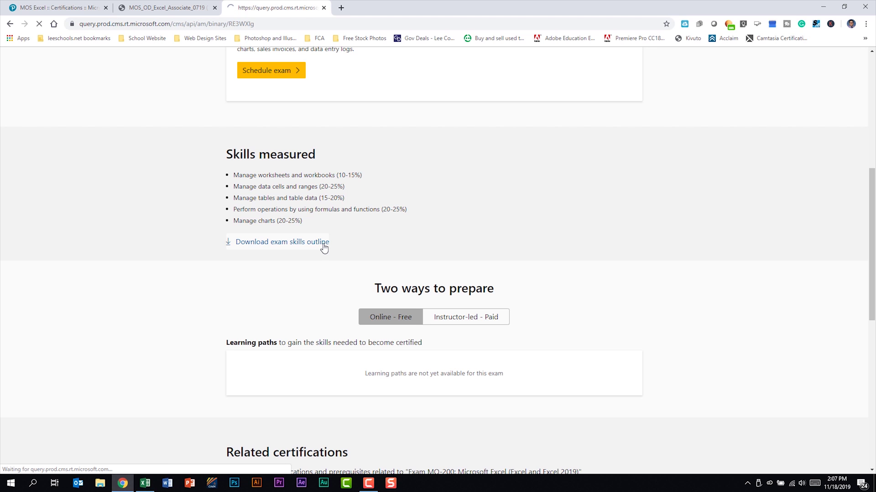
scroll(477, 313, "down", 20)
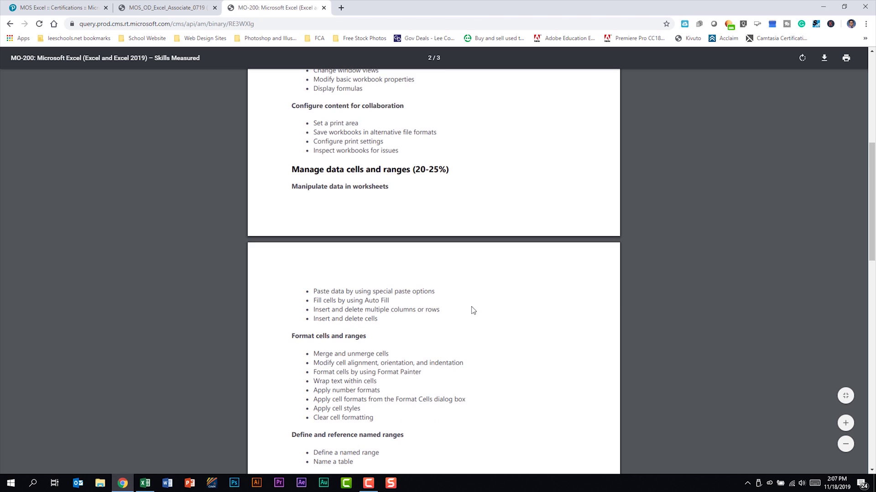
scroll(472, 310, "down", 2)
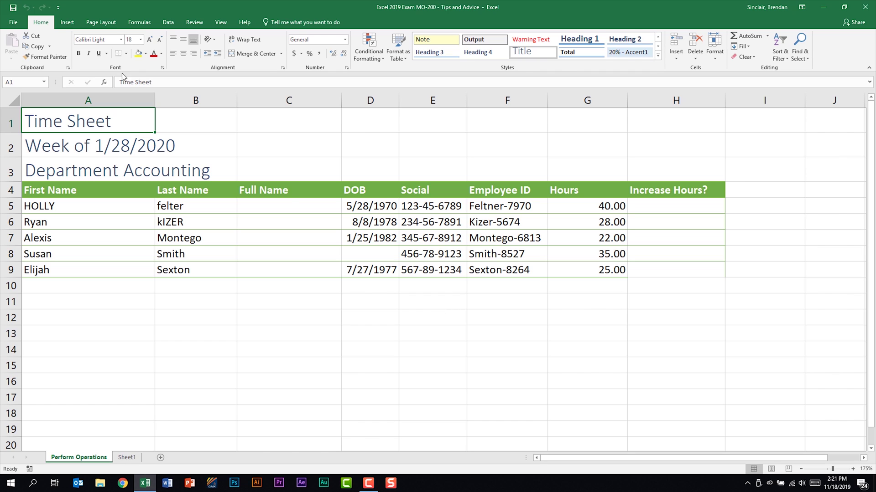
Step: Insert the Camera 3D model file from the Working Files folder onto the Perform Operations sheet
left_click(67, 22)
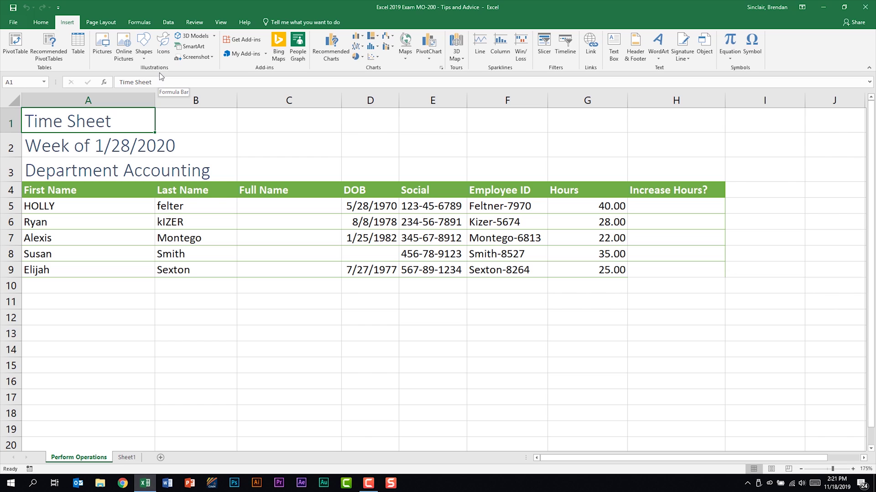
left_click(214, 36)
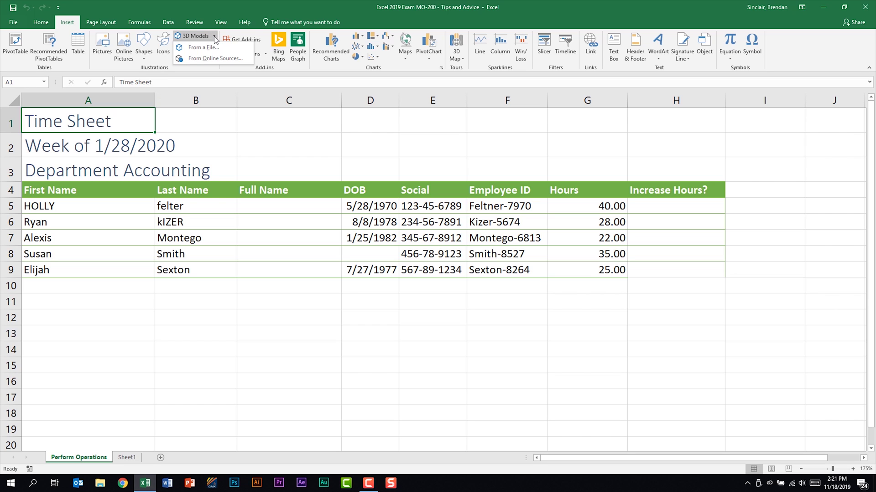
left_click(234, 48)
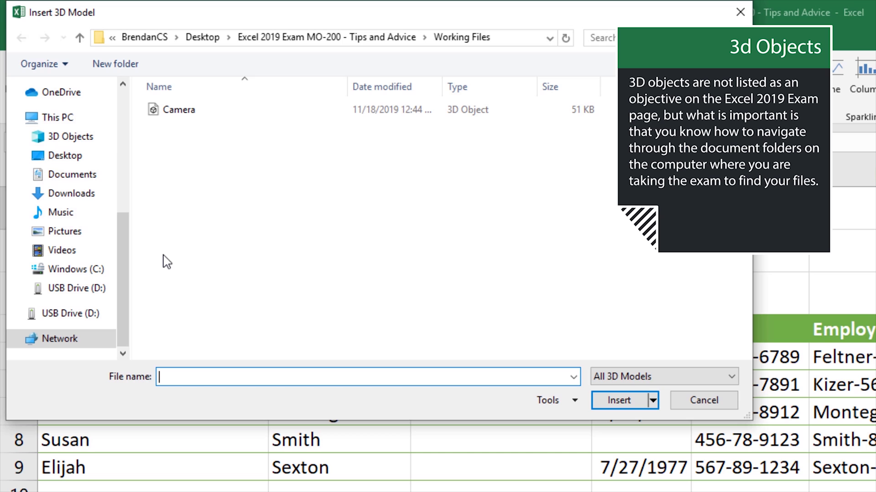
scroll(129, 241, "up", 6)
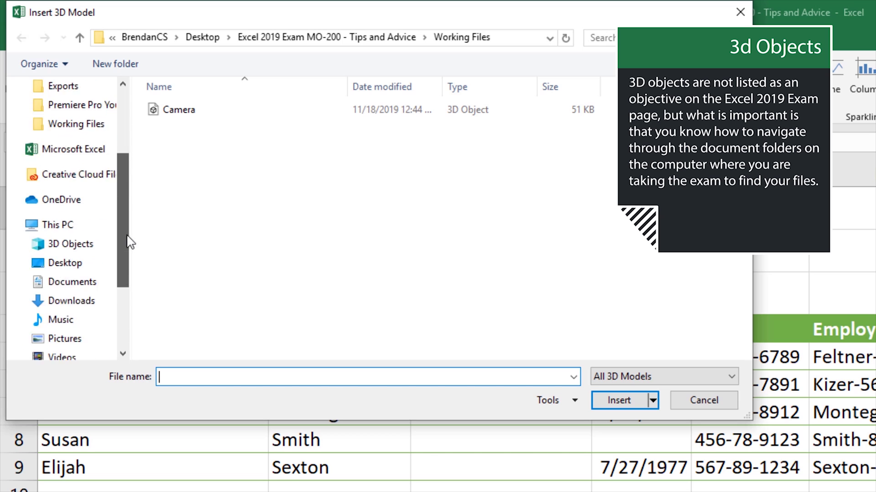
left_click_drag(114, 122, 116, 258)
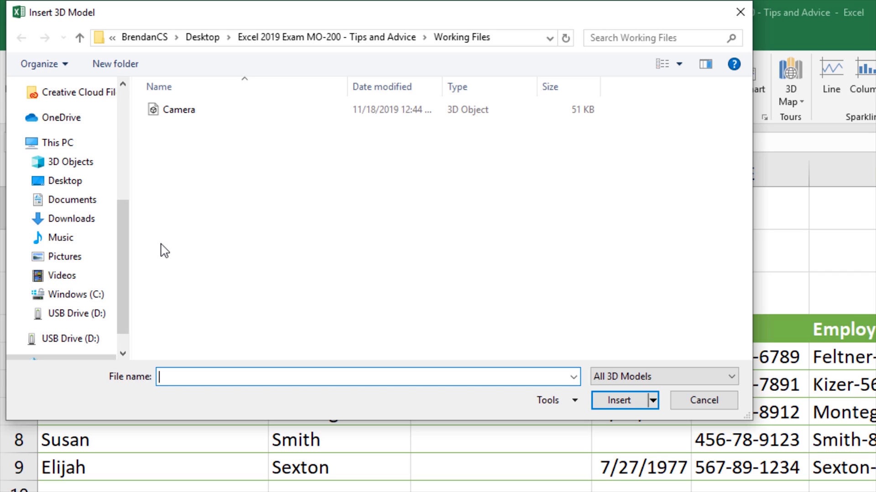
left_click(272, 119)
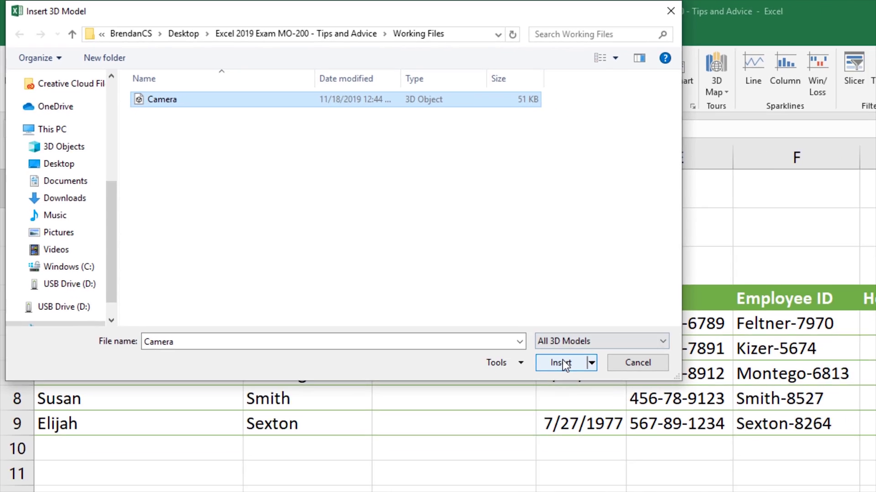
left_click(618, 400)
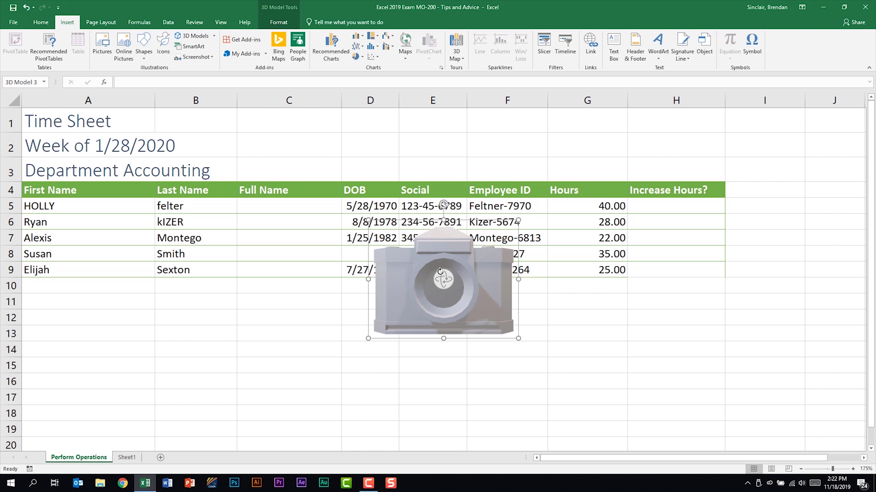
Step: Turn the camera model to its right-side view, then delete it from the sheet
left_click(284, 23)
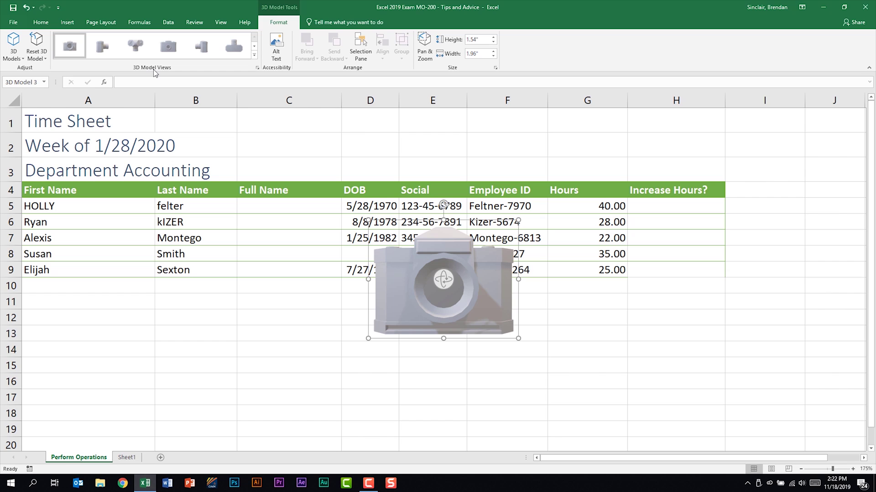
left_click(202, 50)
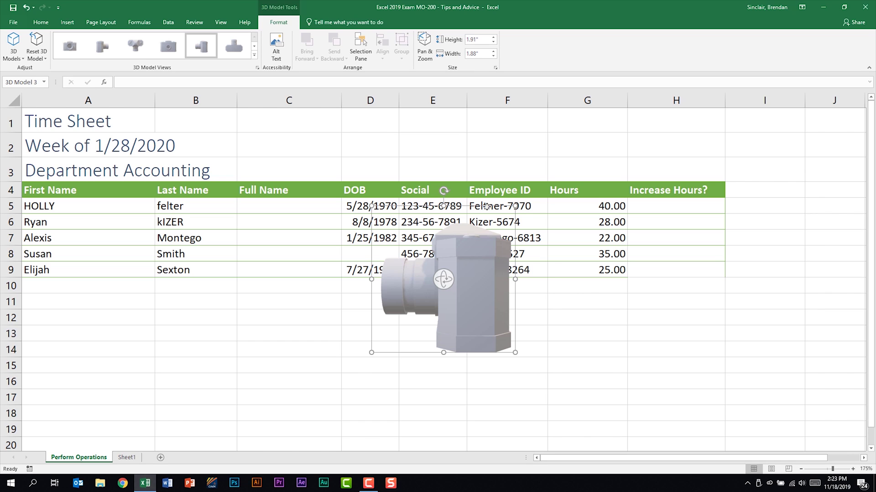
key("Delete")
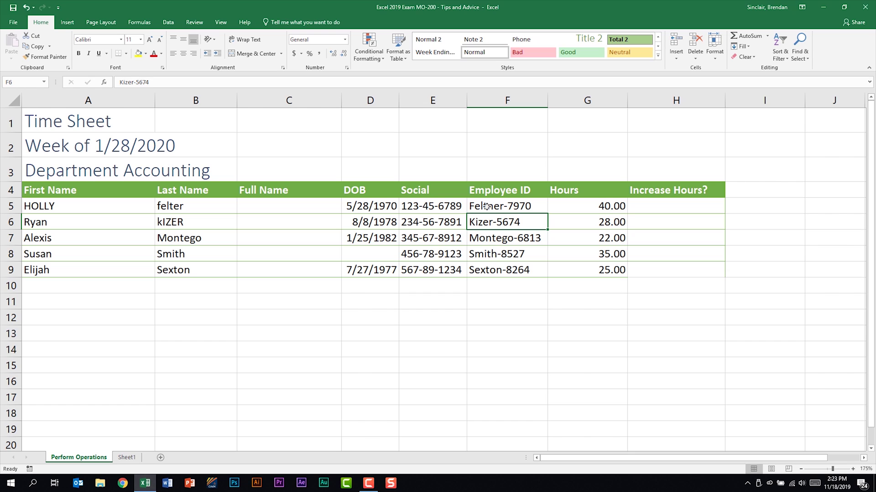
Step: Import Planets.txt via From Text/CSV with Tab kept as the delimiter, and view the Load options
left_click(168, 21)
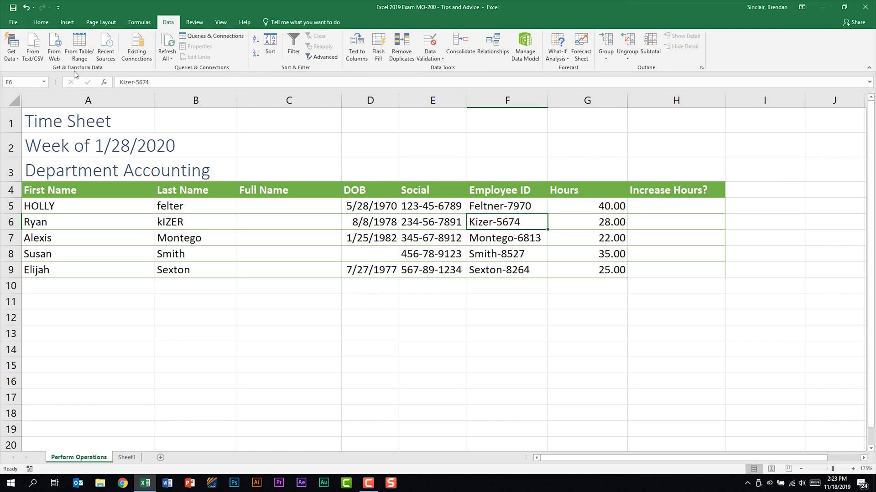
left_click(35, 41)
left_click(121, 69)
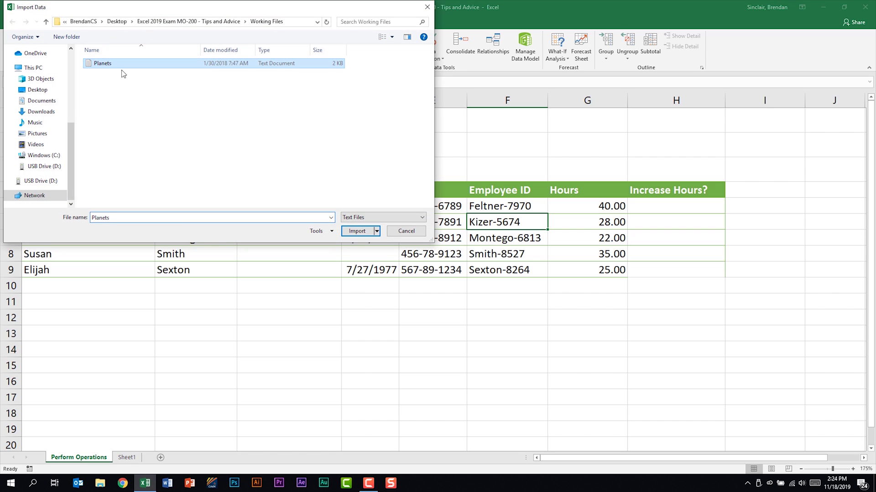
left_click(356, 231)
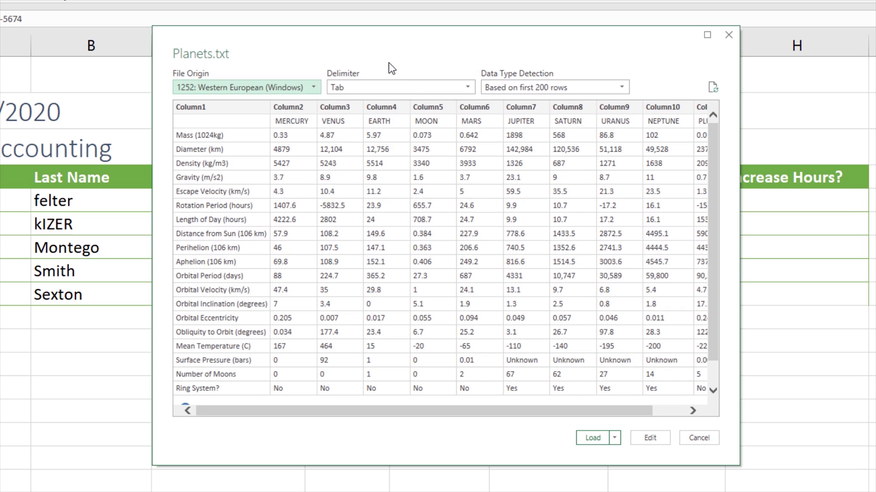
left_click(426, 88)
left_click(439, 71)
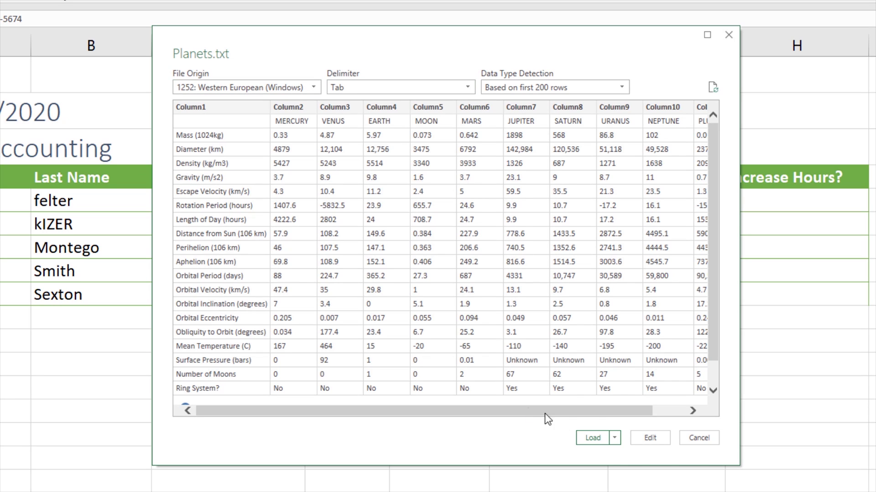
left_click(614, 438)
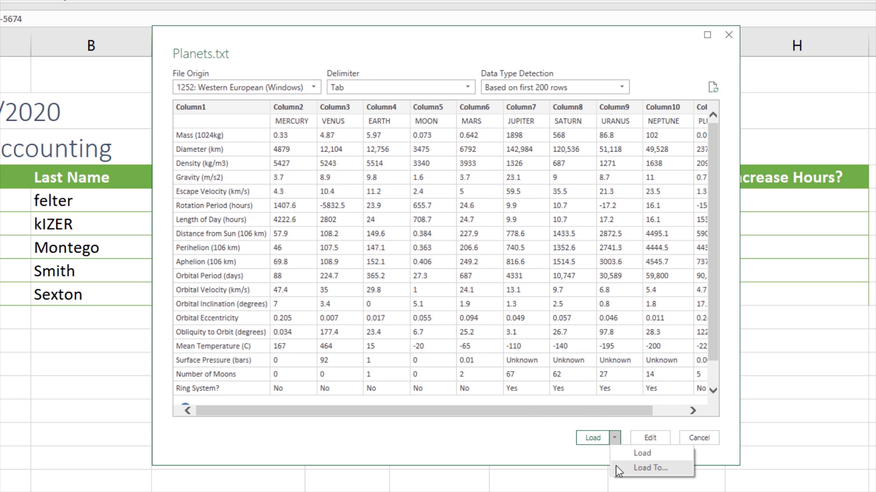
Step: Dismiss the load options and choose Close & Load To for the Planets query
left_click(546, 453)
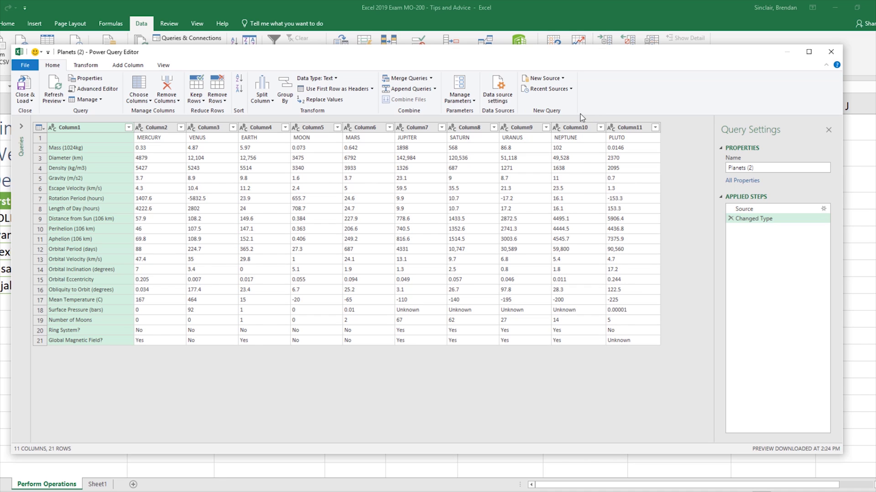
left_click(36, 103)
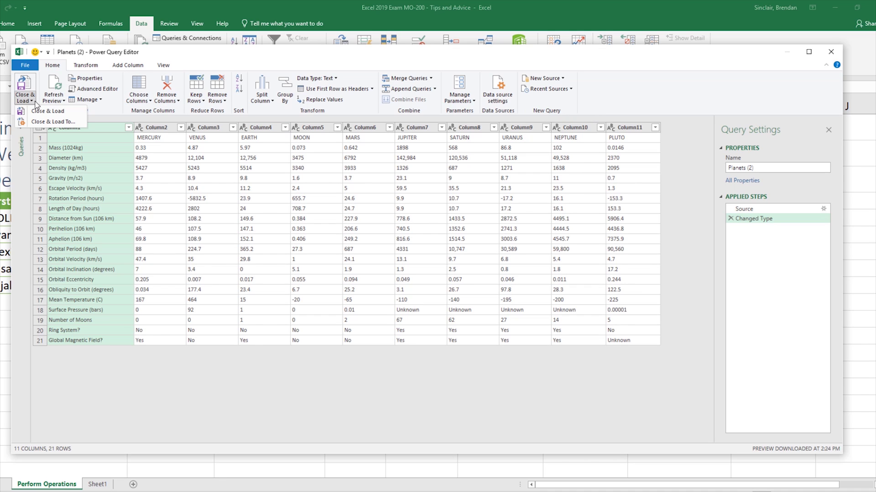
left_click(74, 122)
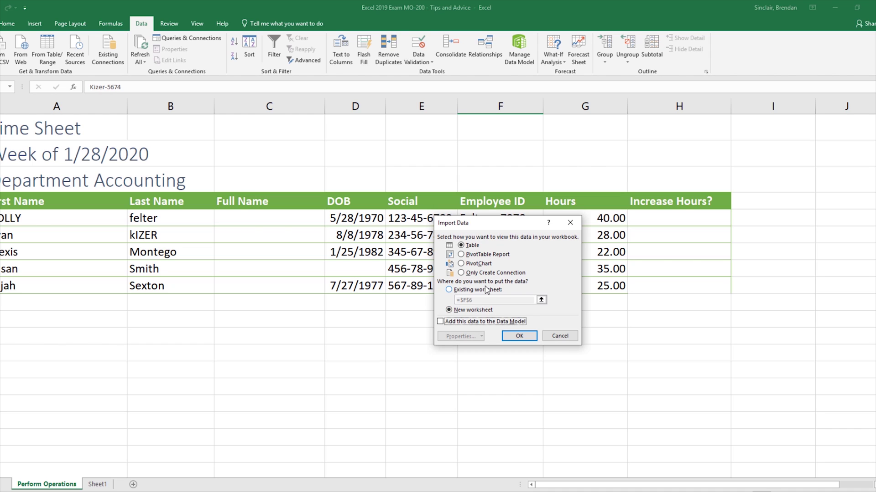
Step: Load the Planets data into the existing worksheet at cell A11, then close the Queries & Connections pane
left_click(486, 290)
left_click(34, 318)
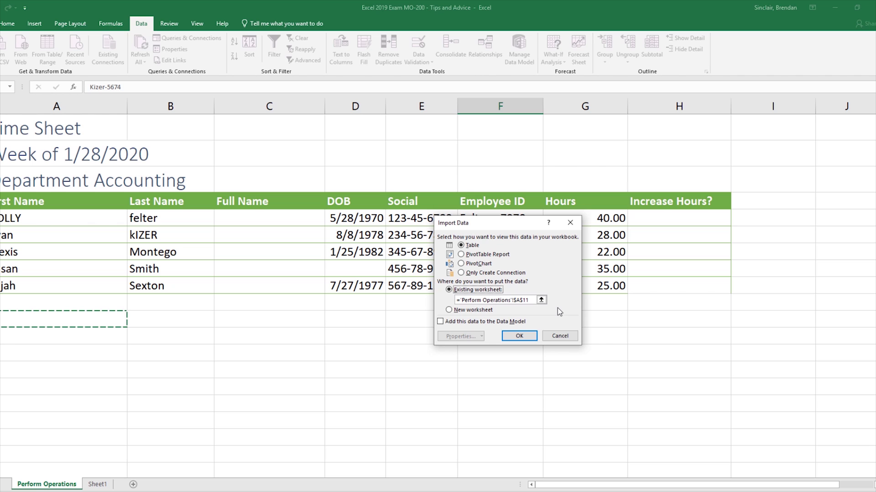
left_click(529, 337)
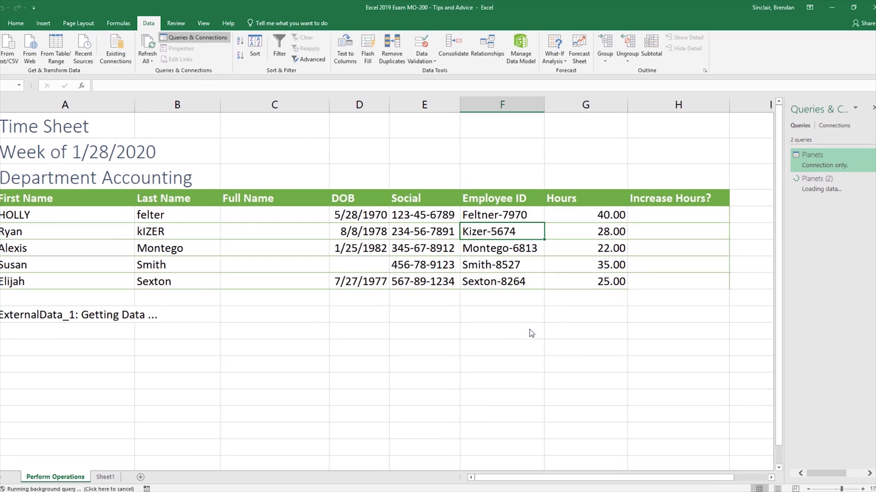
left_click(872, 108)
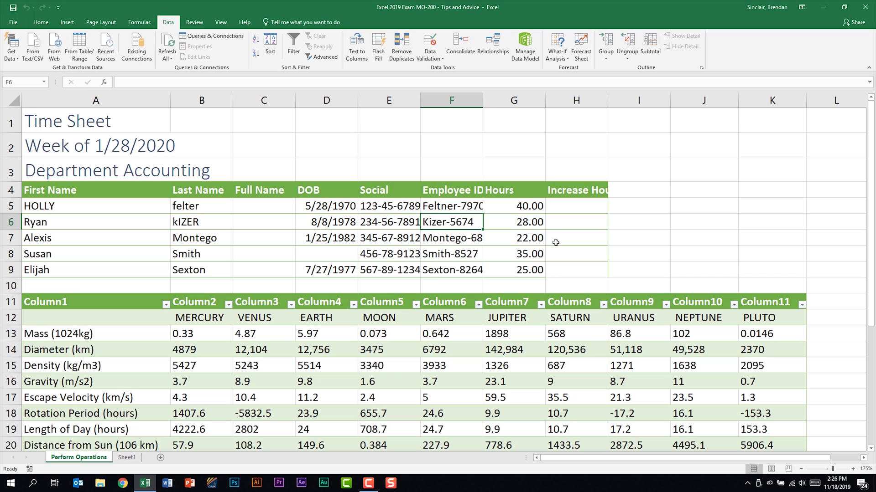
Step: Insert the CONCAT function into cell C5 by searching 'concat' in Insert Function
left_click(264, 208)
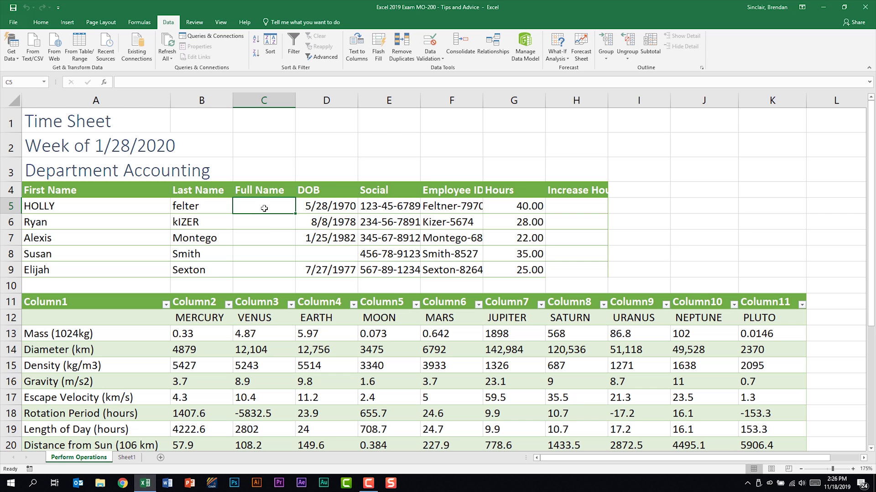
left_click(105, 84)
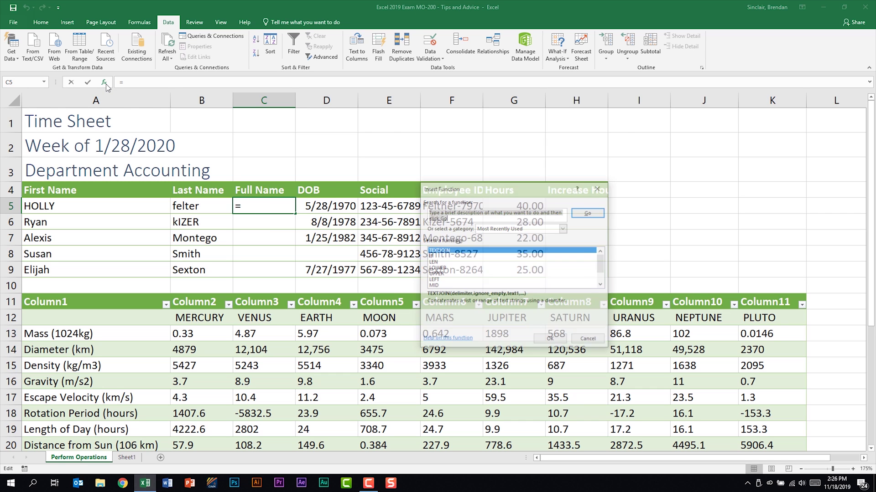
type("conc")
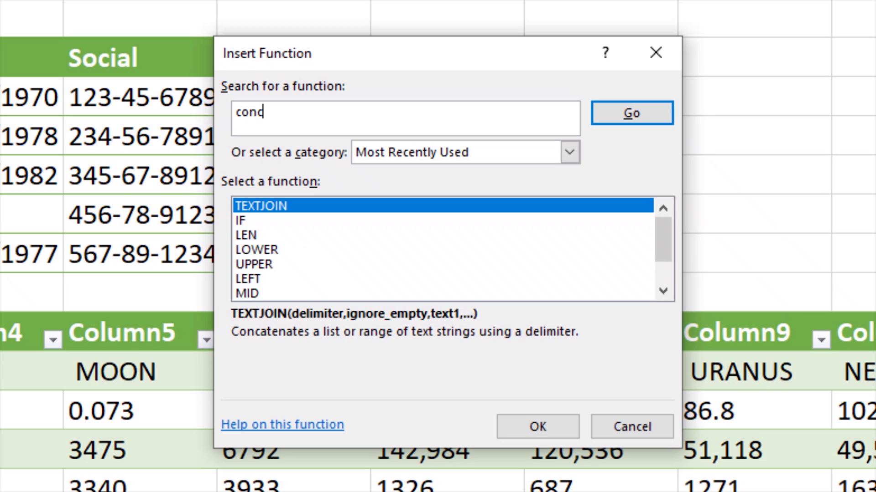
type("at")
key("Return")
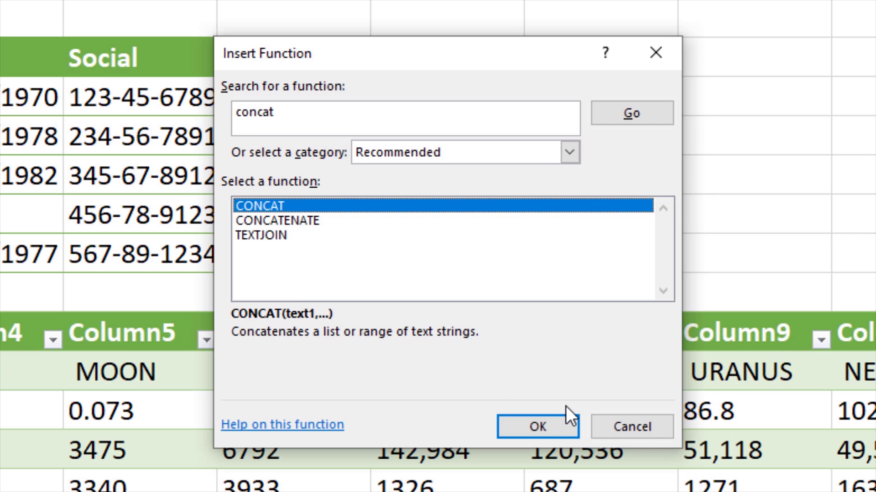
left_click(561, 425)
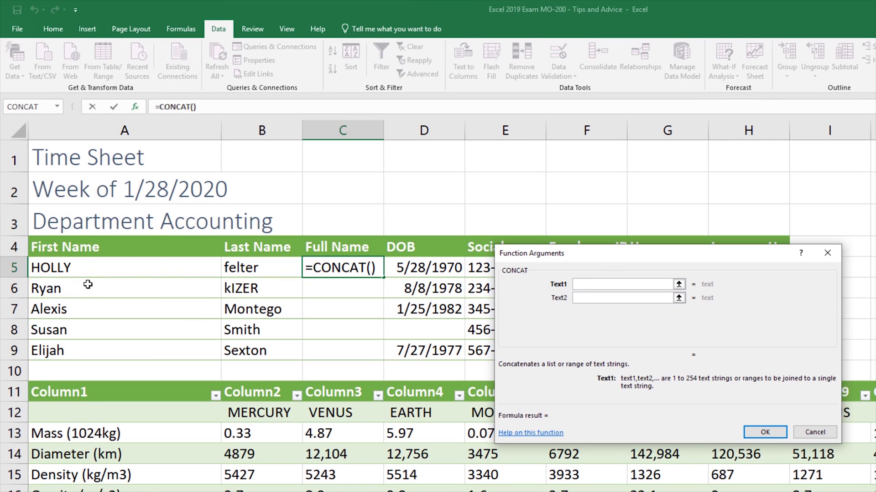
Step: Set the CONCAT arguments to A5, a space and B5, giving =CONCAT(A5," ",B5) in C5
left_click(90, 270)
key("Tab")
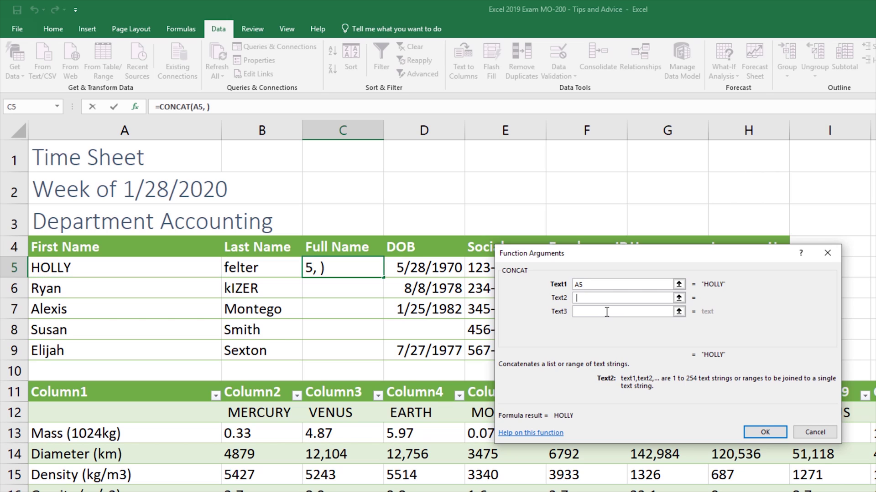
key("Tab")
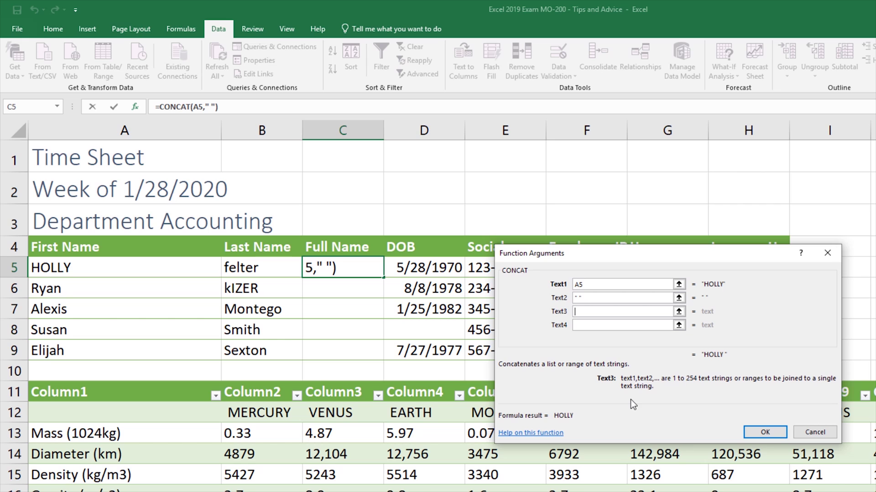
left_click(255, 268)
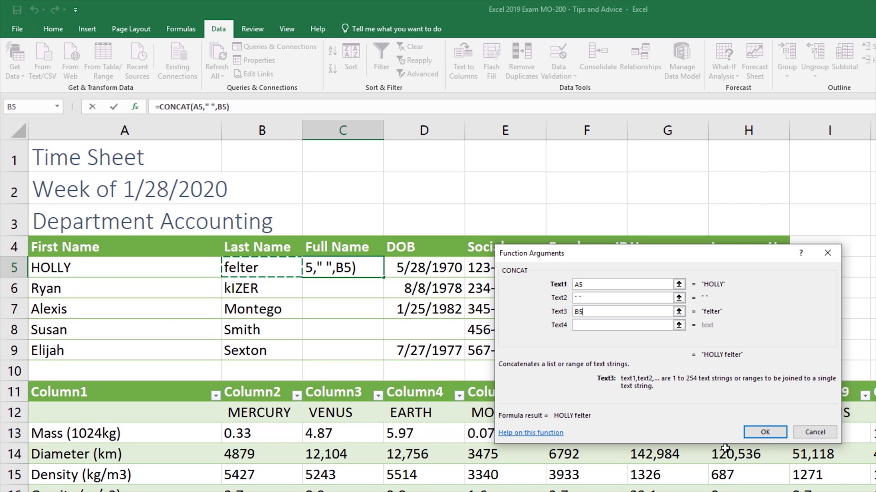
left_click(762, 433)
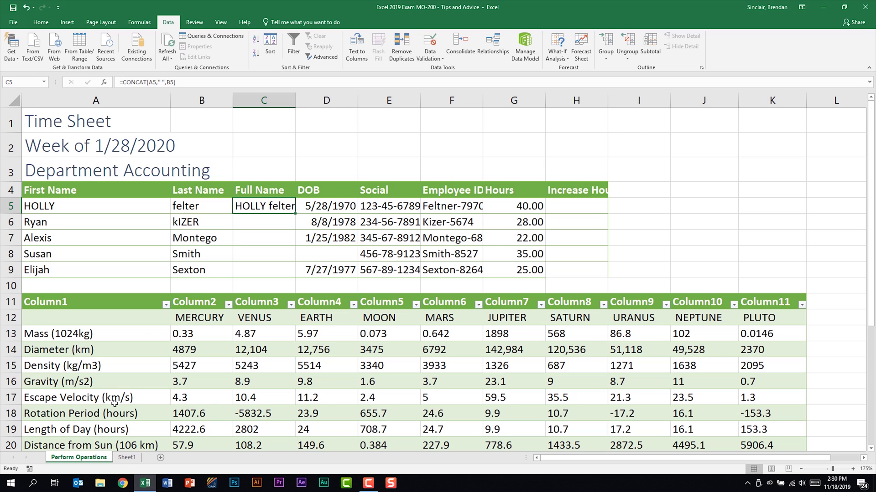
left_click(127, 458)
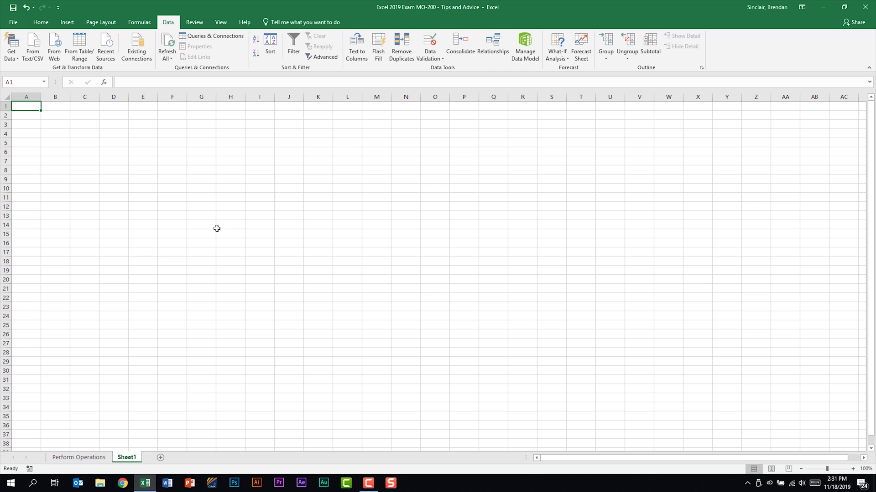
left_click(91, 457)
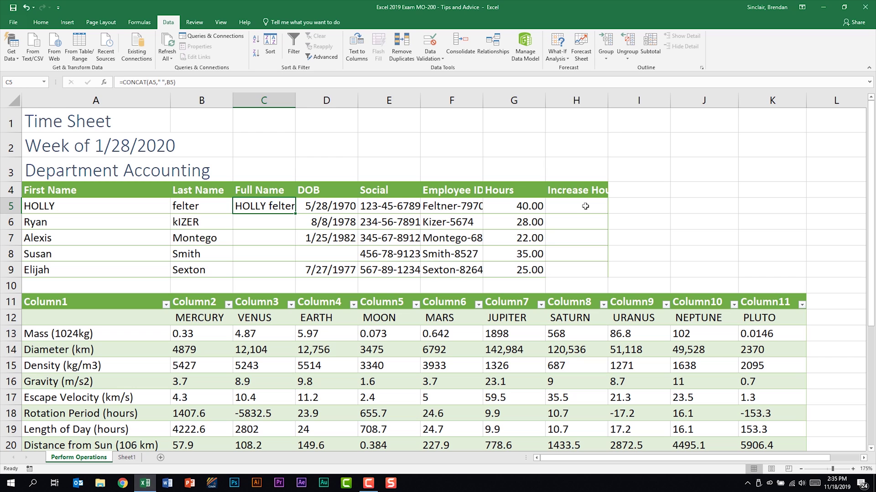
left_click(40, 22)
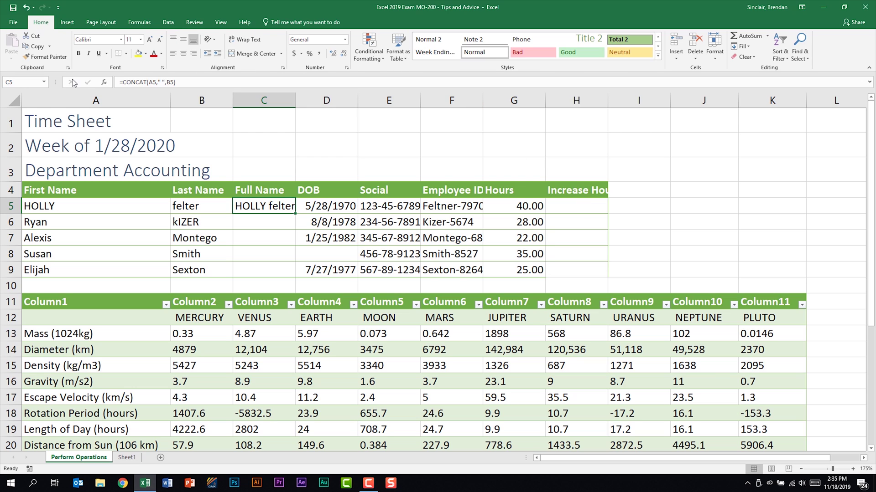
left_click(100, 126)
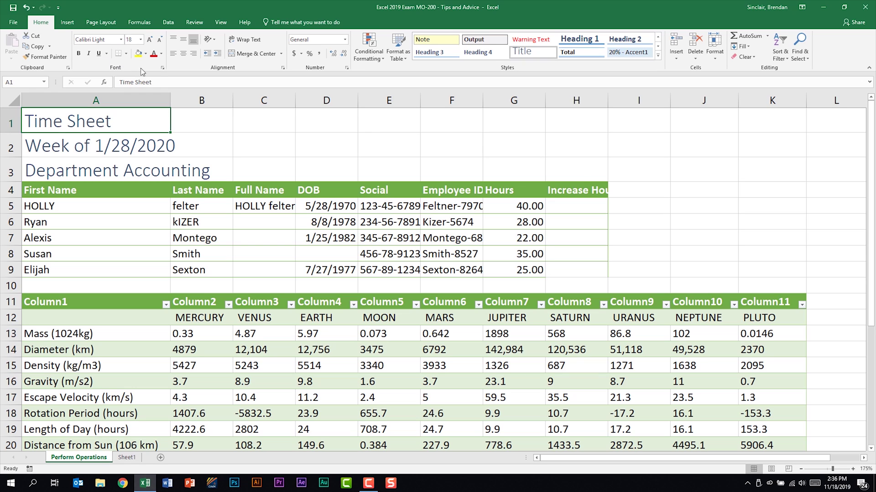
left_click(162, 68)
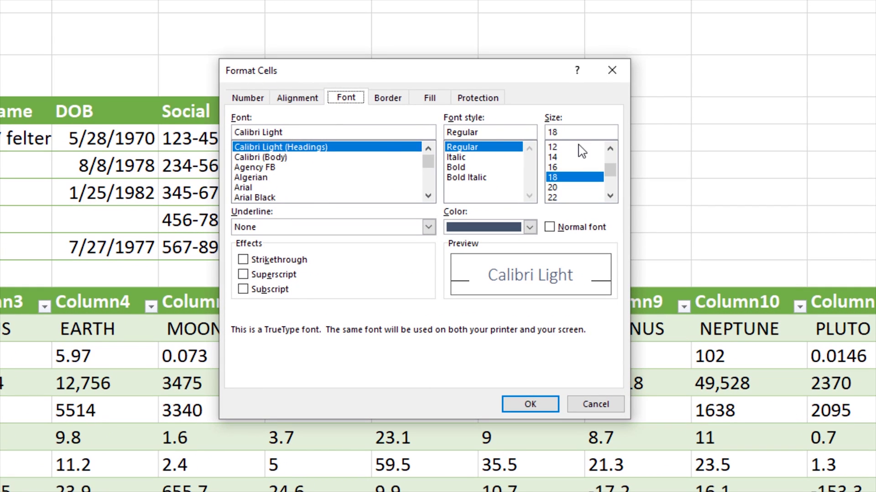
left_click(378, 100)
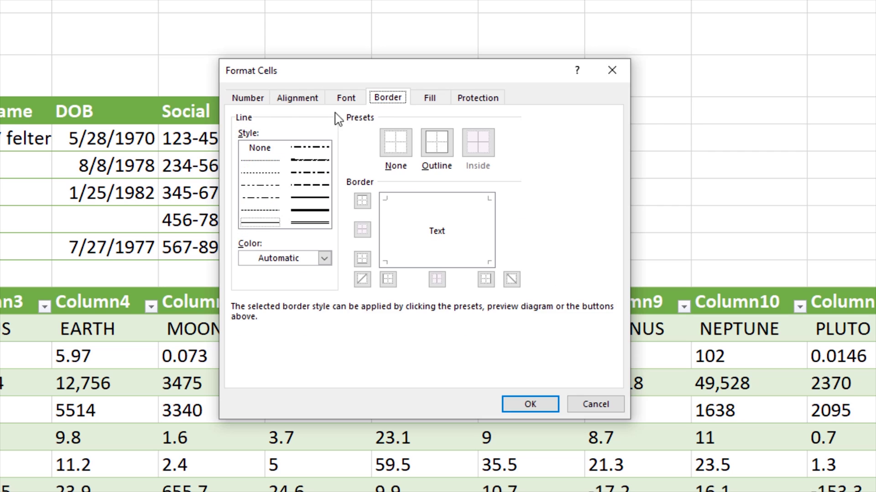
left_click(298, 97)
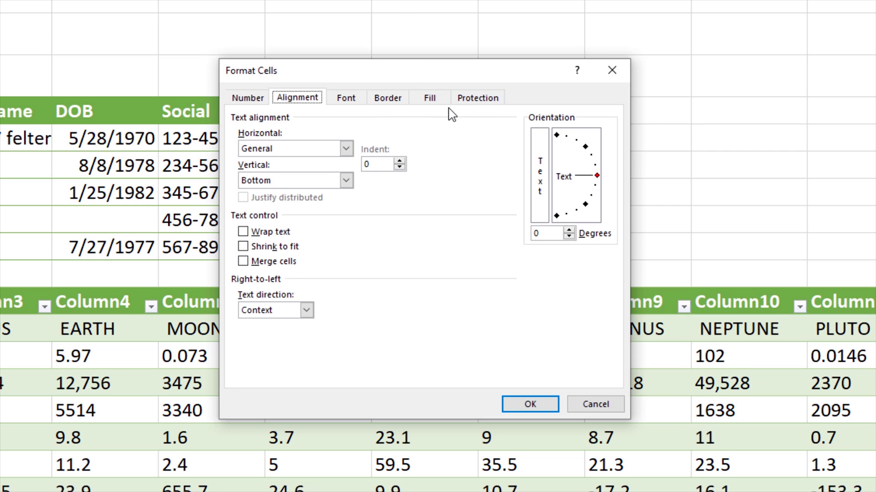
left_click(428, 99)
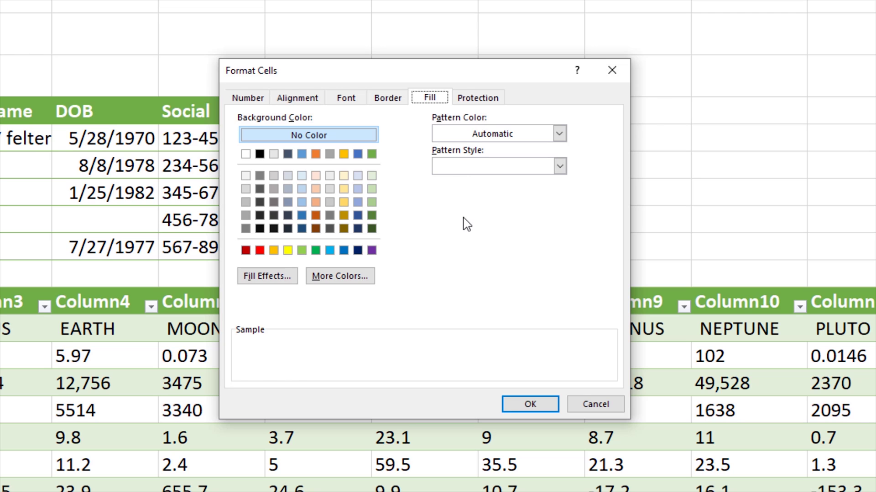
left_click(616, 404)
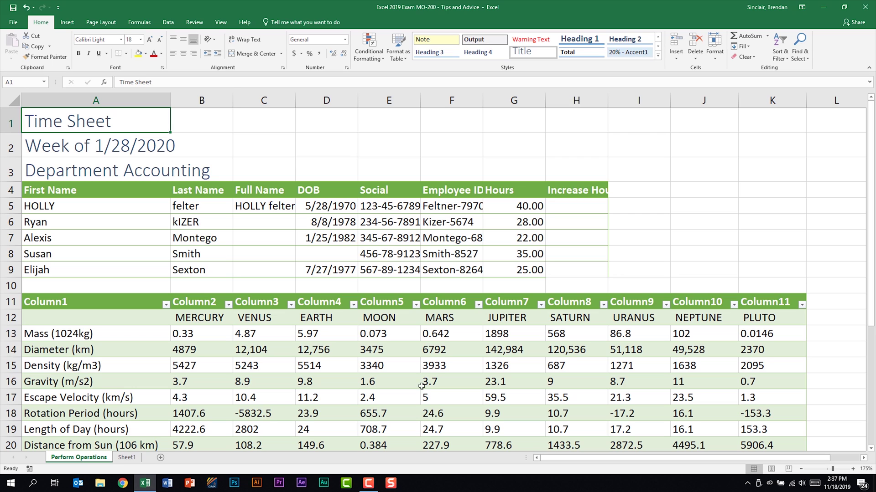
Step: Apply a green Format as Table style to the employee data in A4:H9
left_click_drag(132, 191, 563, 269)
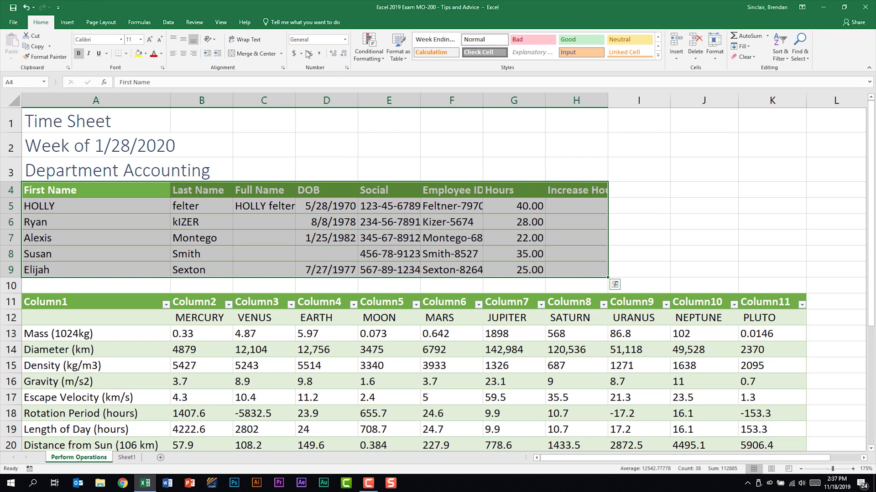
left_click(397, 55)
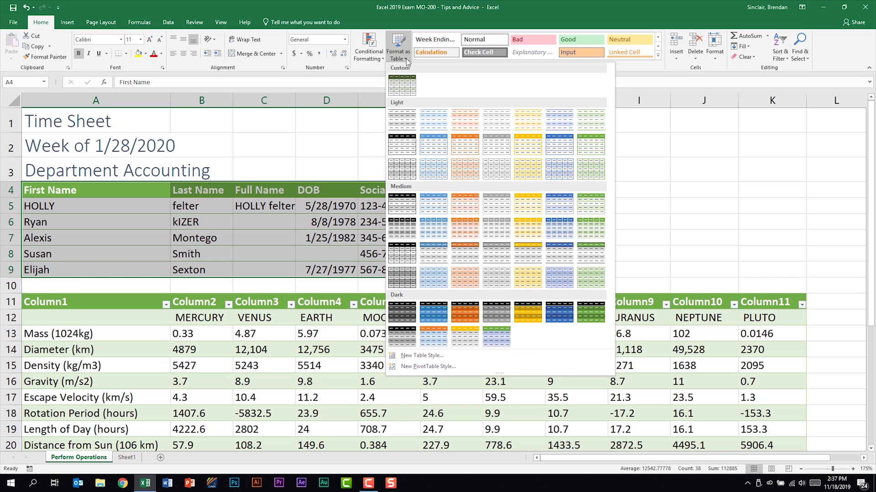
left_click(433, 121)
Step: Confirm the A4:H9 range, toggle the Total Row on and off, and browse table styles unchanged
left_click(507, 290)
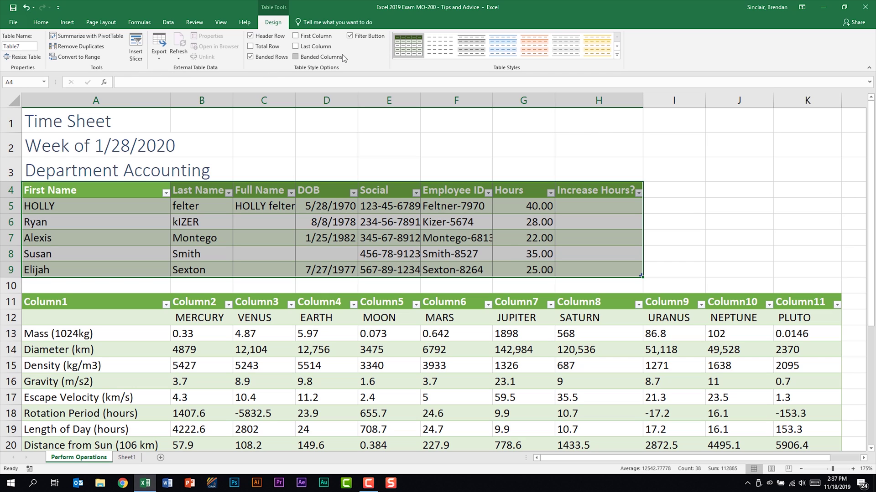
left_click(268, 49)
left_click(268, 48)
left_click(620, 57)
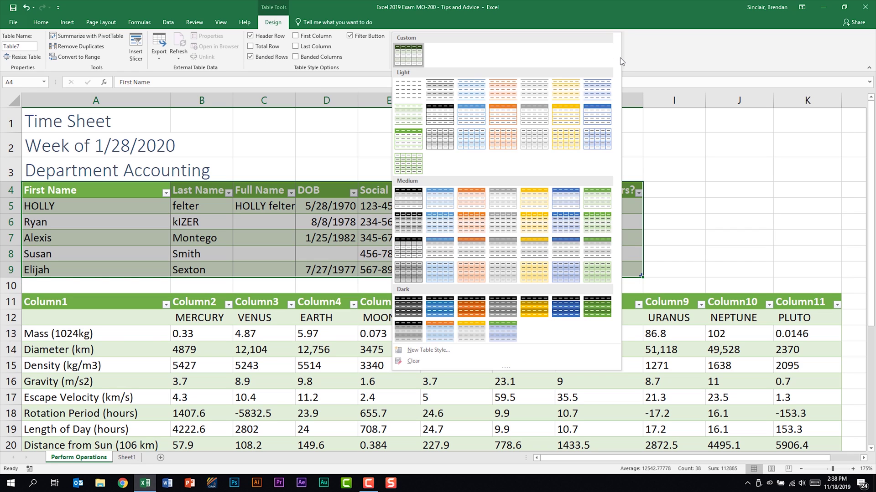
left_click(636, 48)
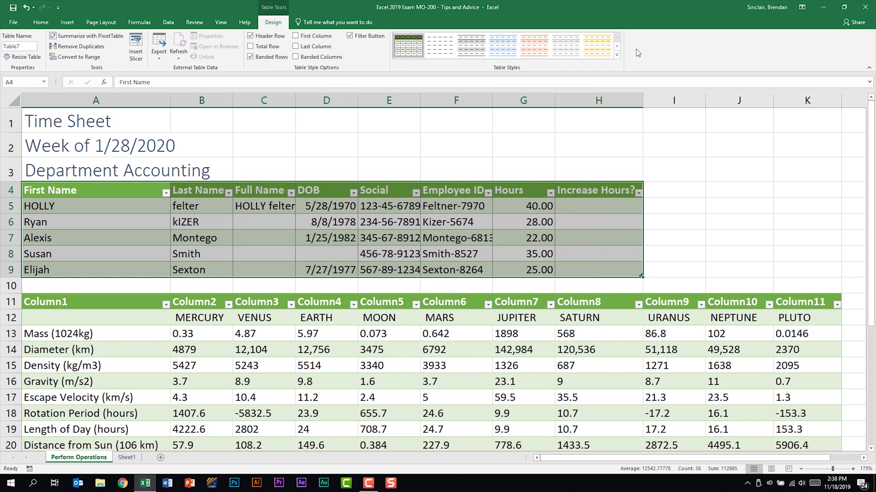